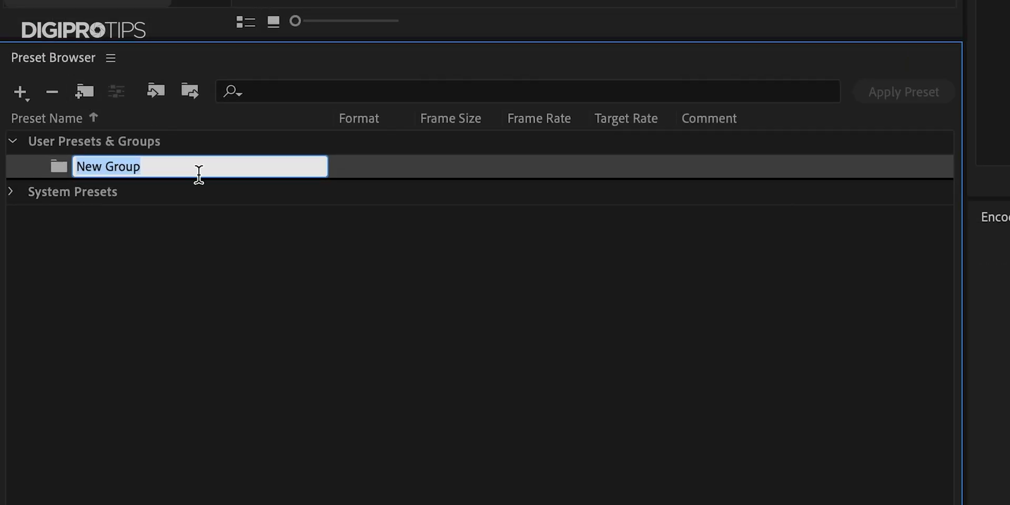
Name the group DPT Presets and start a new preset called Client Deliverable H.264
text(DPT Presets)
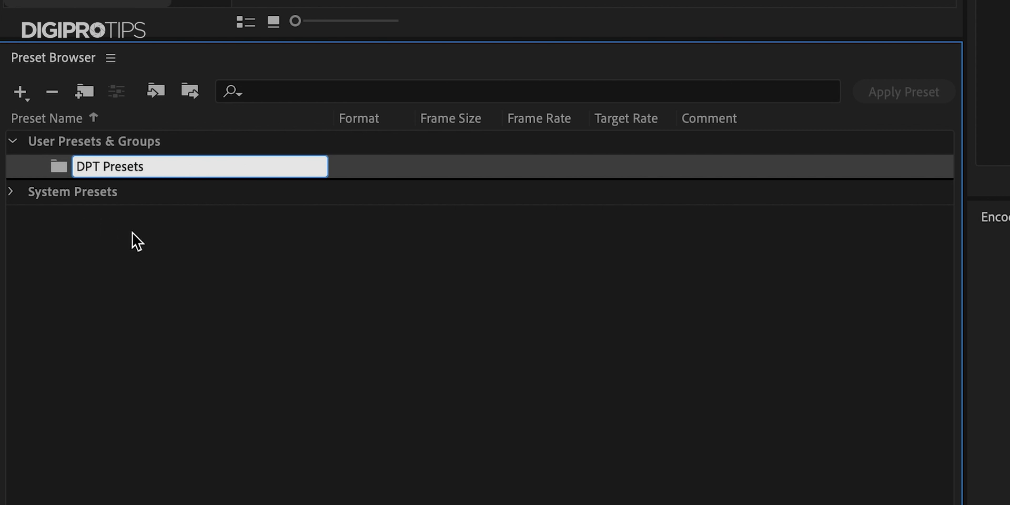
key(Return)
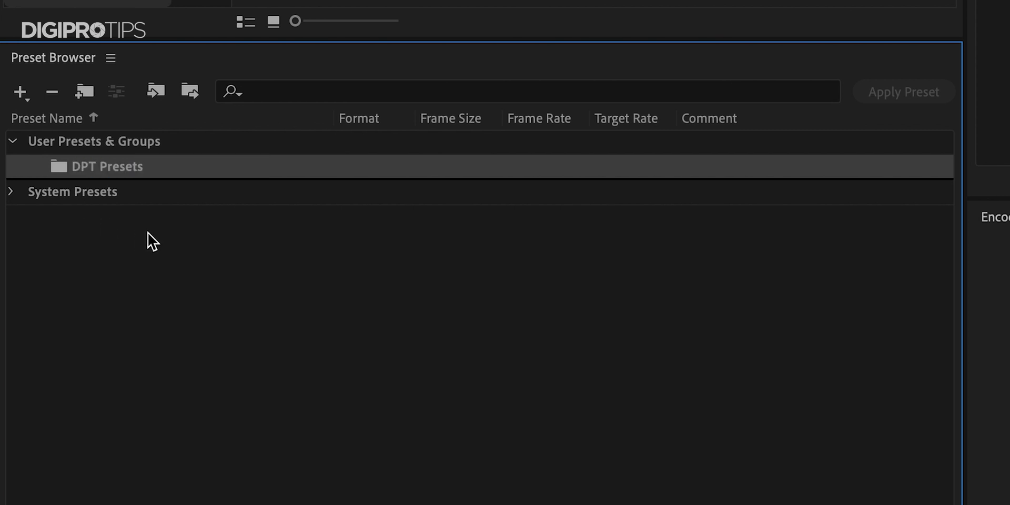
click(25, 93)
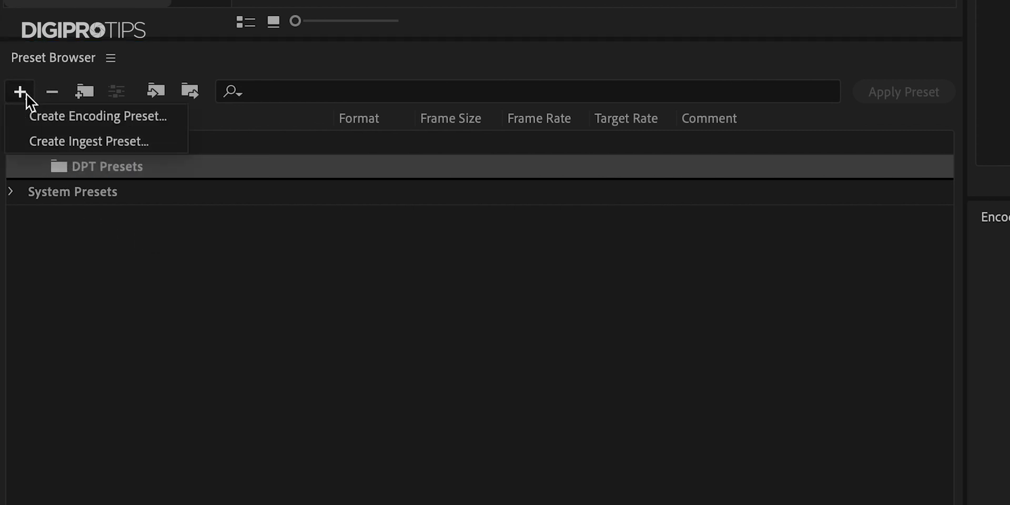
click(57, 117)
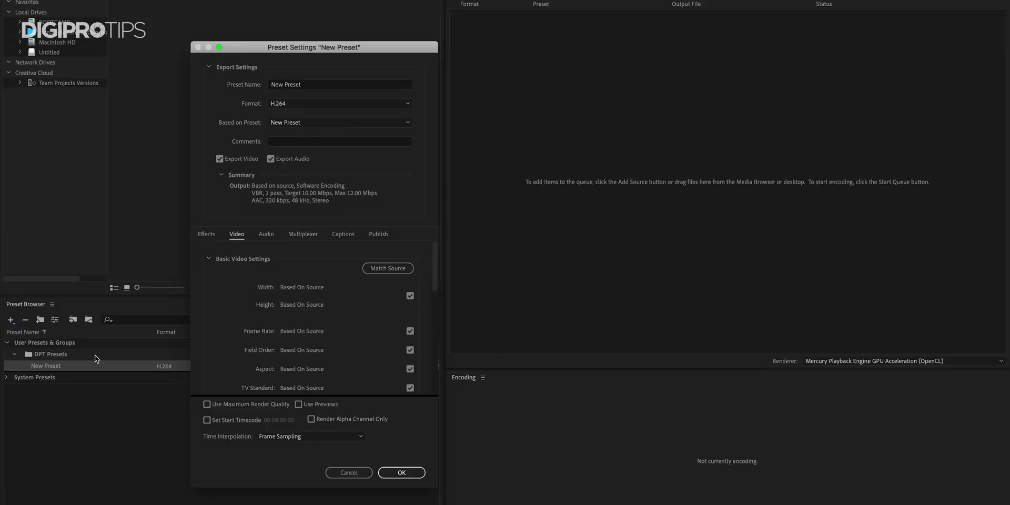
click(326, 84)
text(Client D)
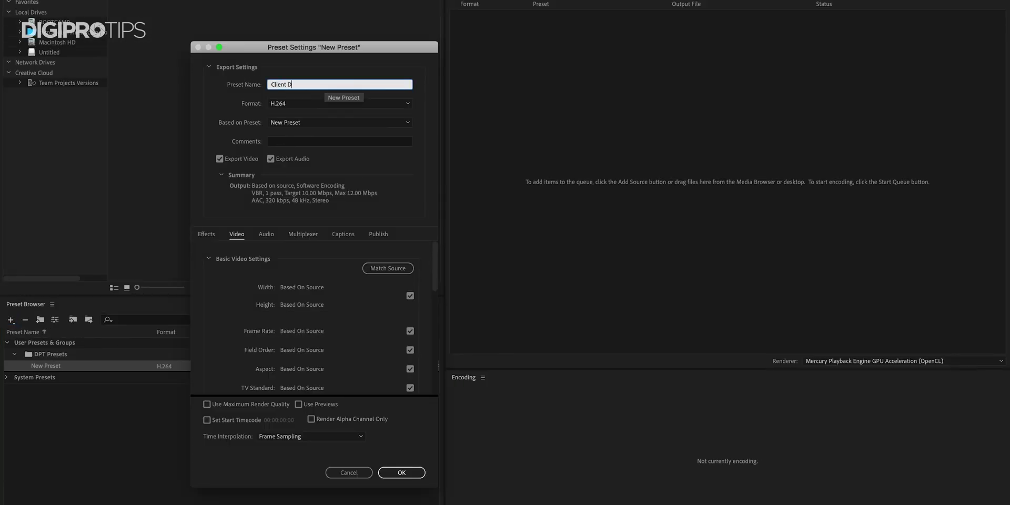
text(eliverable H.264)
key(Tab)
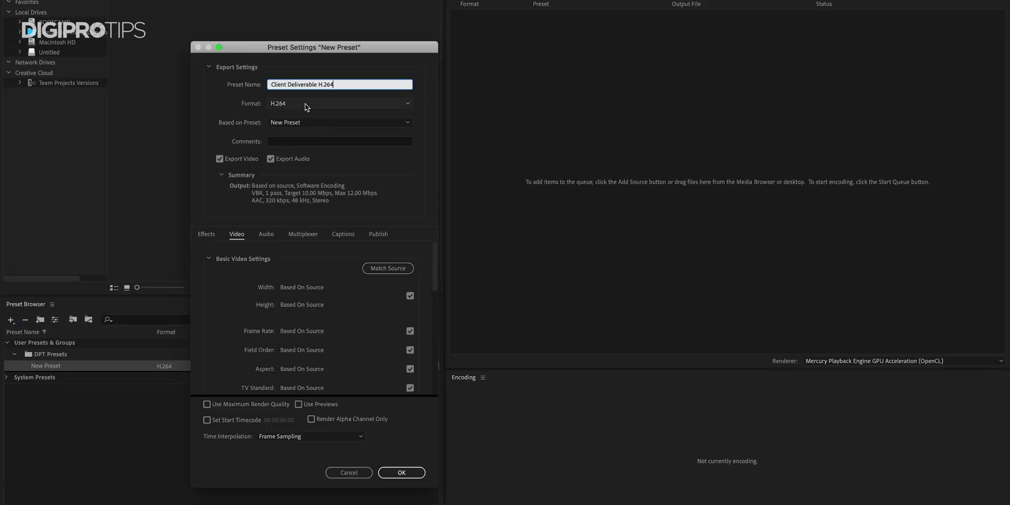
key(space)
key(Escape)
Base the preset on High Quality 1080p HD with VBR, 2 pass bitrate encoding, and save it
click(309, 123)
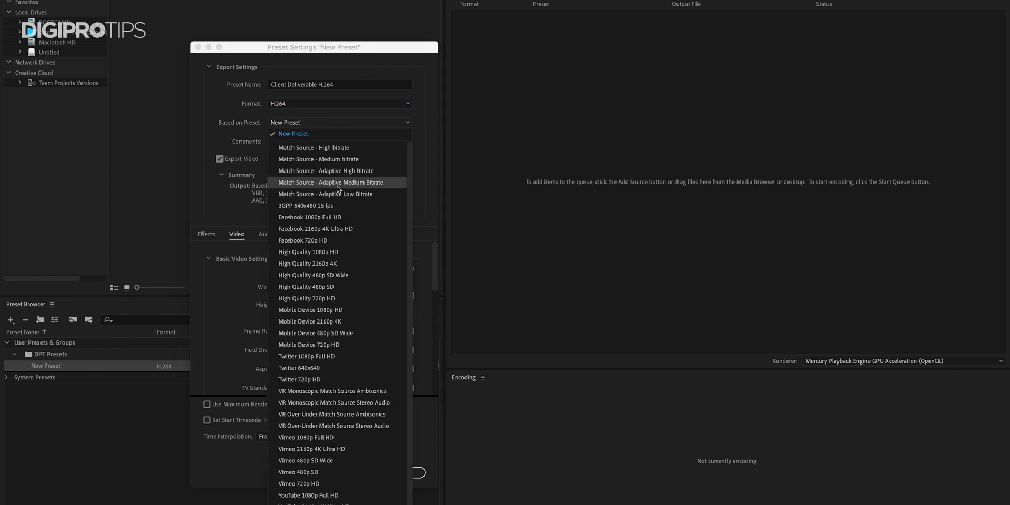
click(346, 251)
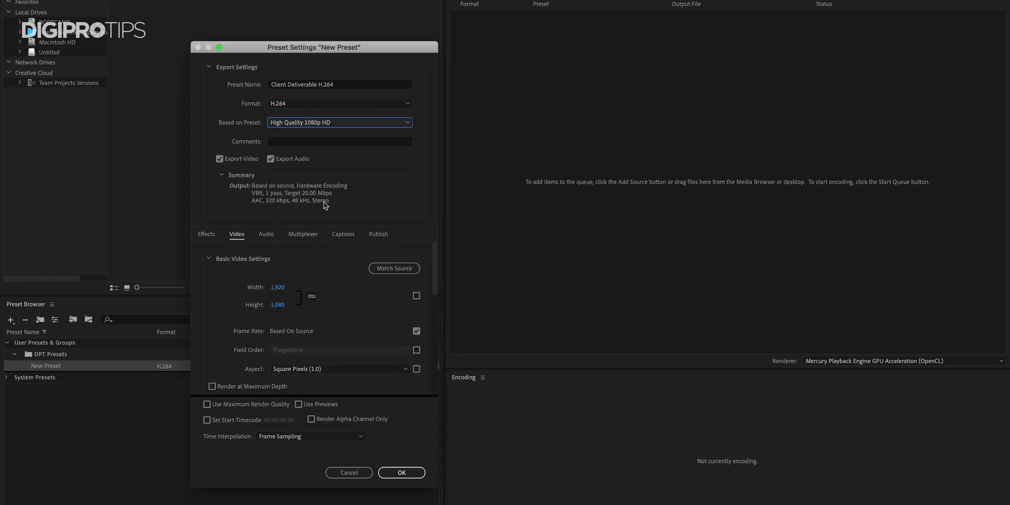
scroll(315, 268, down, 5)
click(382, 294)
click(382, 305)
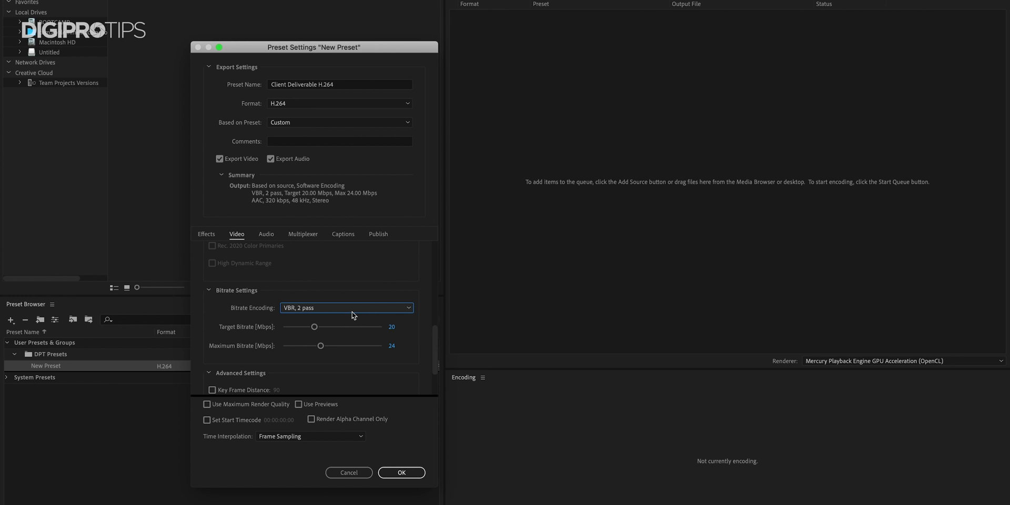
scroll(426, 341, down, 2)
click(276, 237)
scroll(413, 269, down, 3)
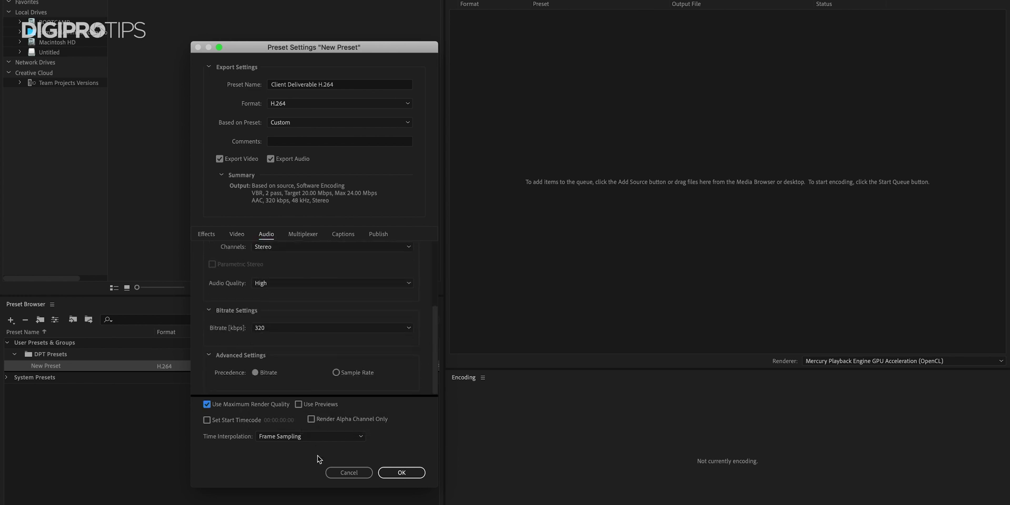
click(403, 473)
Start another named encoding preset in QuickTime format, based on Apple ProRes 422 HQ
click(11, 319)
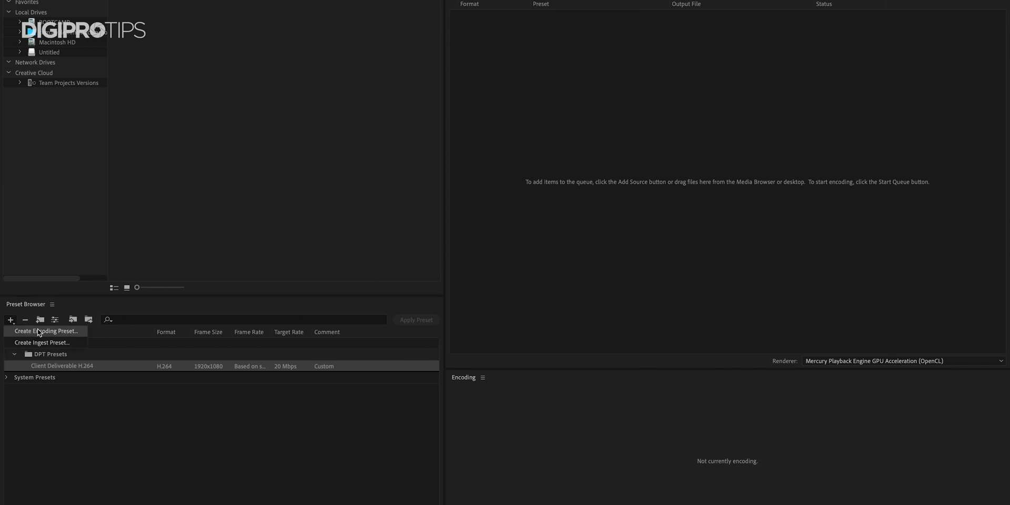
click(37, 329)
text(MAS)
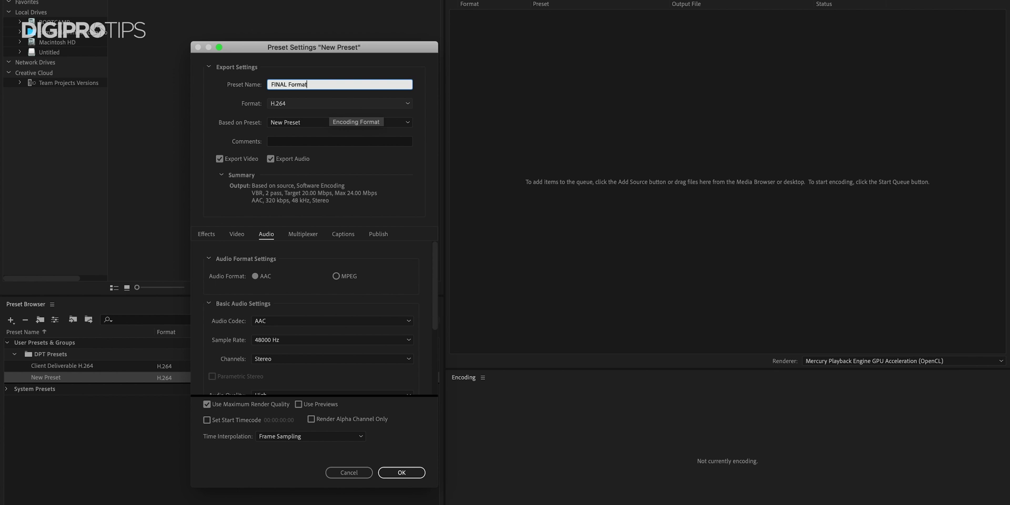
text( Deliverable)
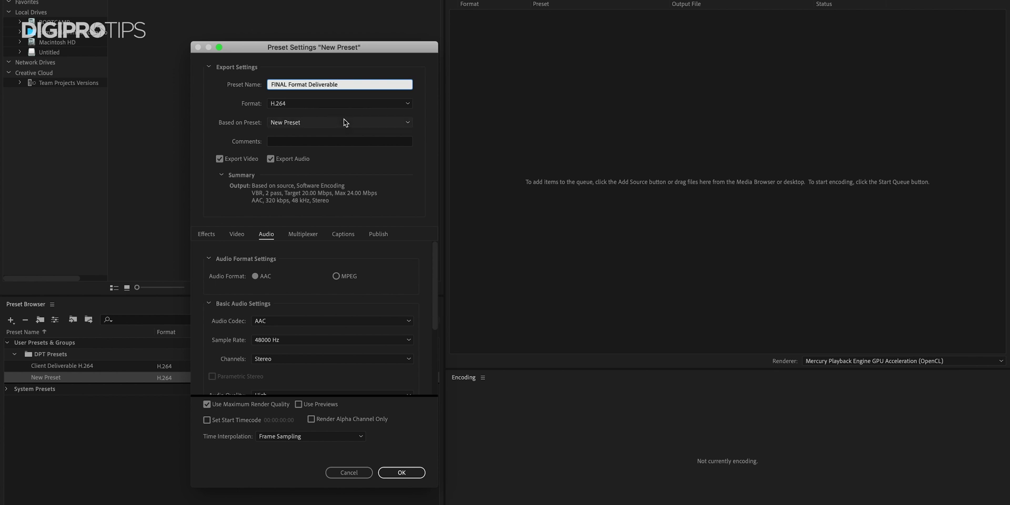
click(334, 122)
click(339, 103)
click(313, 361)
click(340, 122)
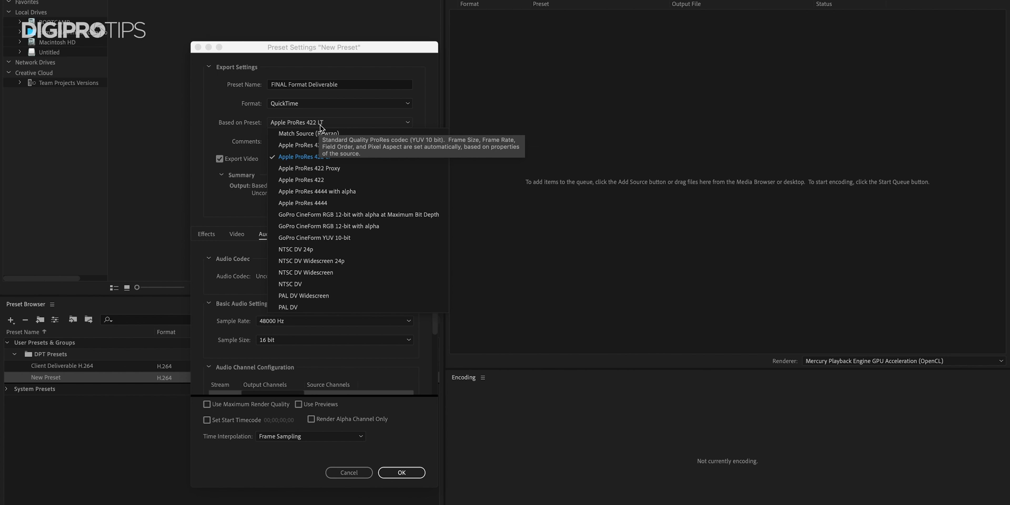
click(340, 152)
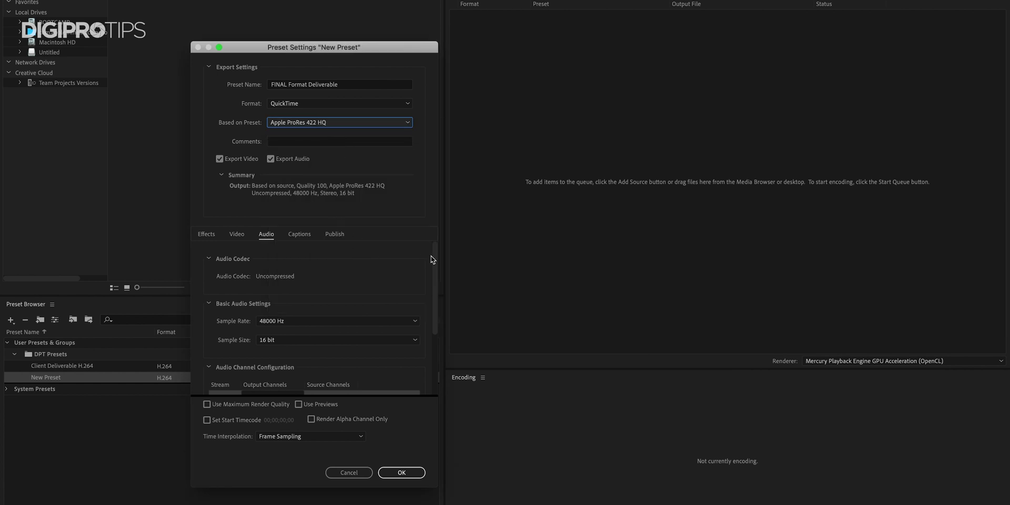
Unlink frame size and rate from source, set 25 fps progressive, and enable maximum render quality
click(246, 235)
scroll(436, 268, down, 3)
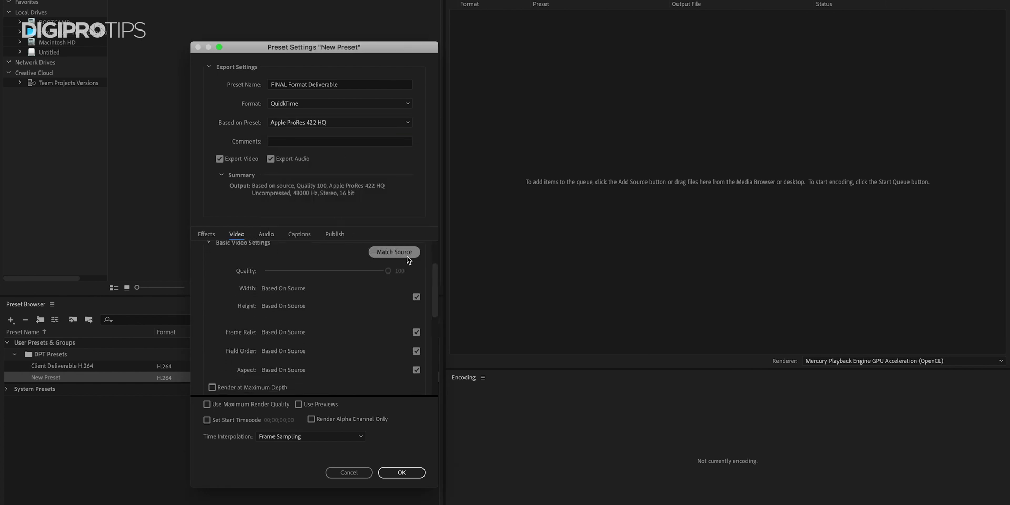
click(416, 297)
click(410, 332)
click(366, 333)
click(277, 263)
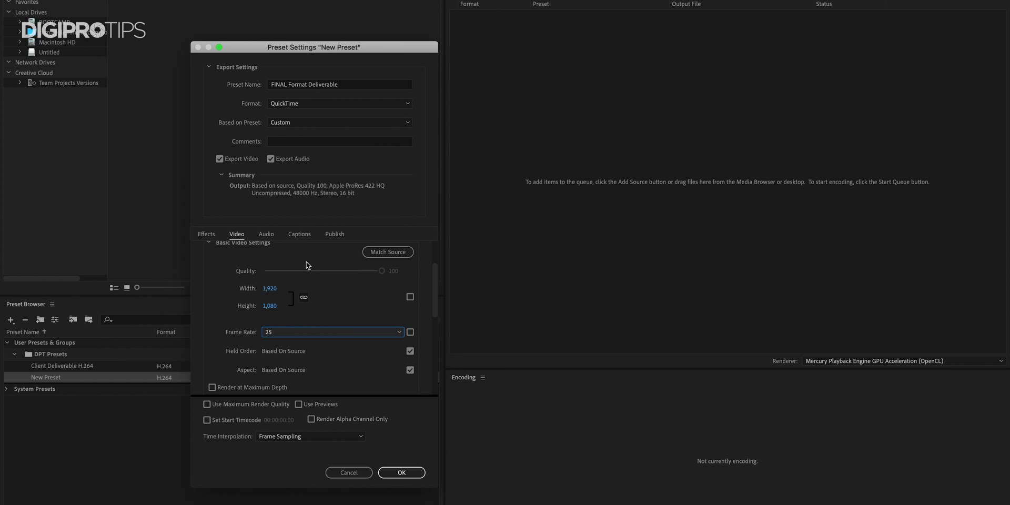
click(410, 351)
scroll(409, 330, down, 2)
click(409, 325)
scroll(368, 337, down, 5)
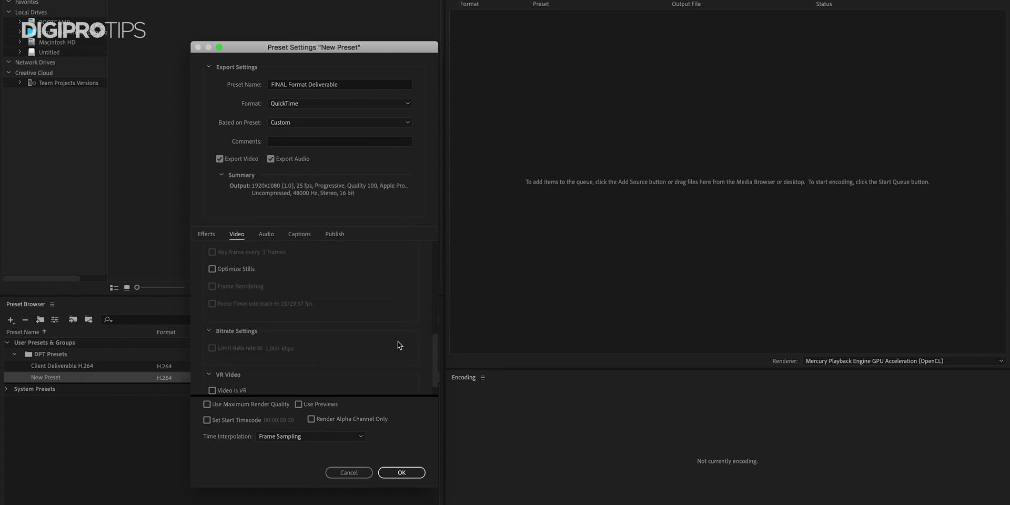
click(264, 405)
click(267, 234)
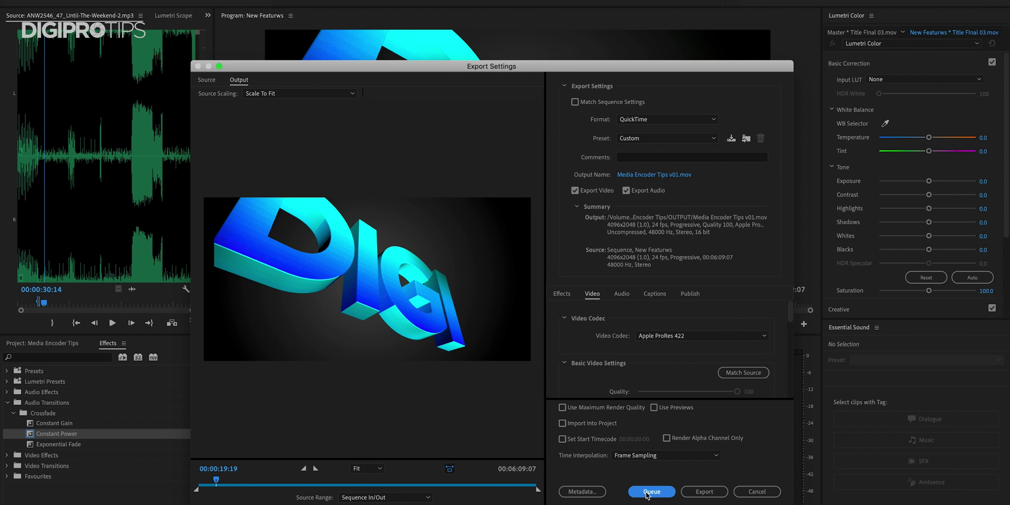
Queue the sequence's QuickTime export from Premiere's Export Settings into Media Encoder
click(652, 493)
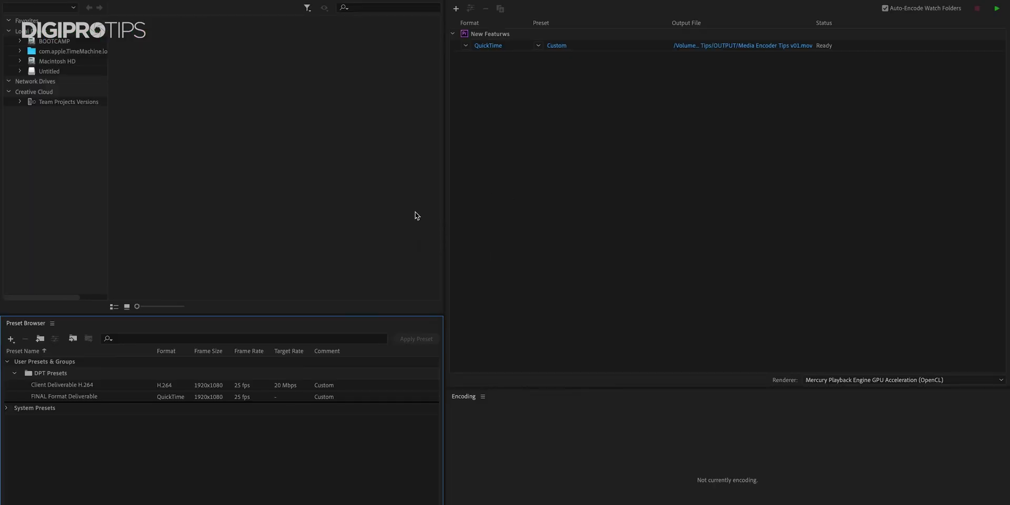
Apply Client Deliverable H.264 and FINAL Format Deliverable to the queued sequence and start encoding
drag(58, 386, 579, 49)
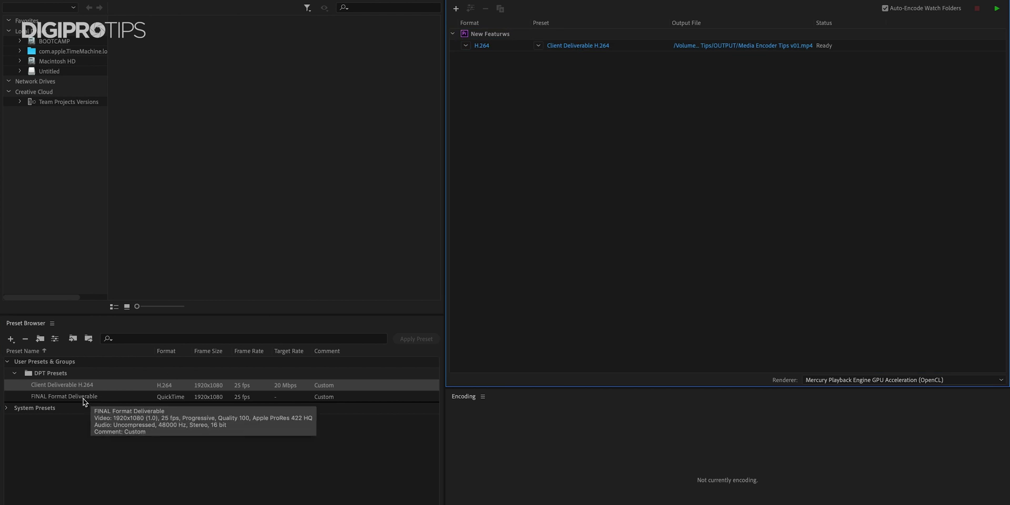
drag(85, 397, 651, 72)
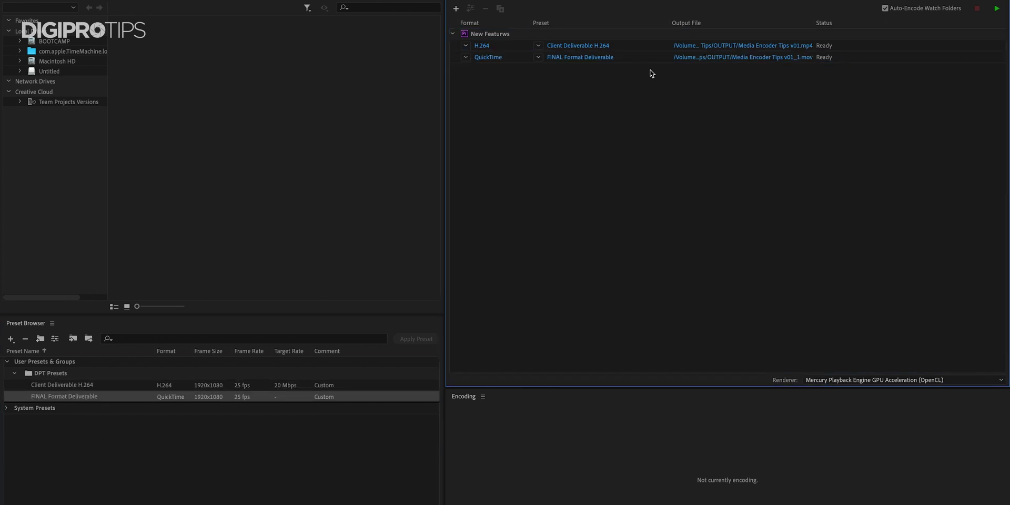
click(995, 12)
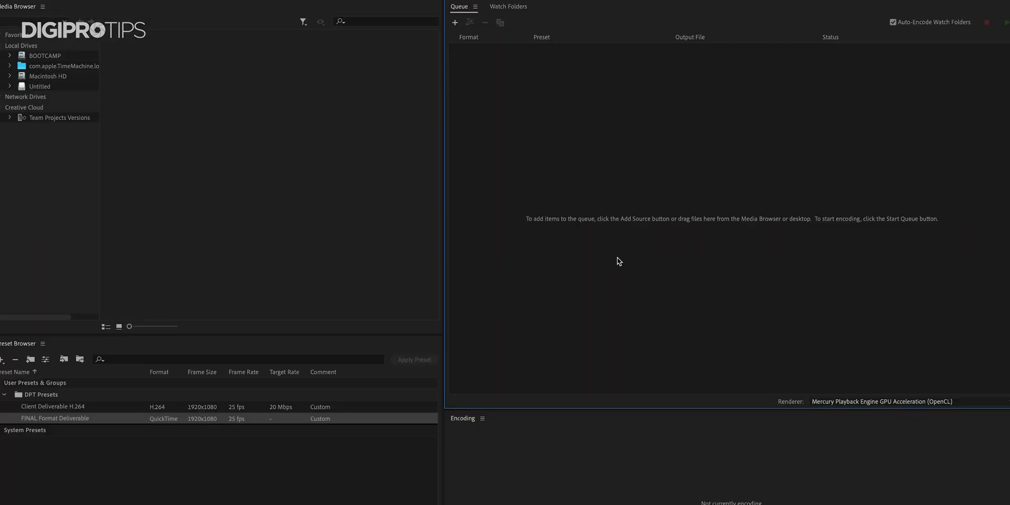
Add /Volumes/Untitled/Watch Folder as a new watch folder
click(508, 7)
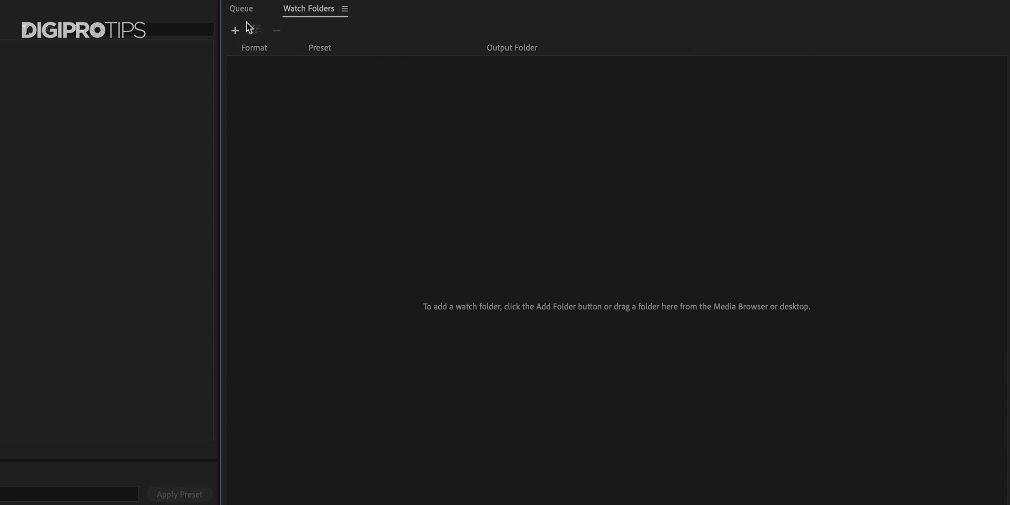
click(235, 30)
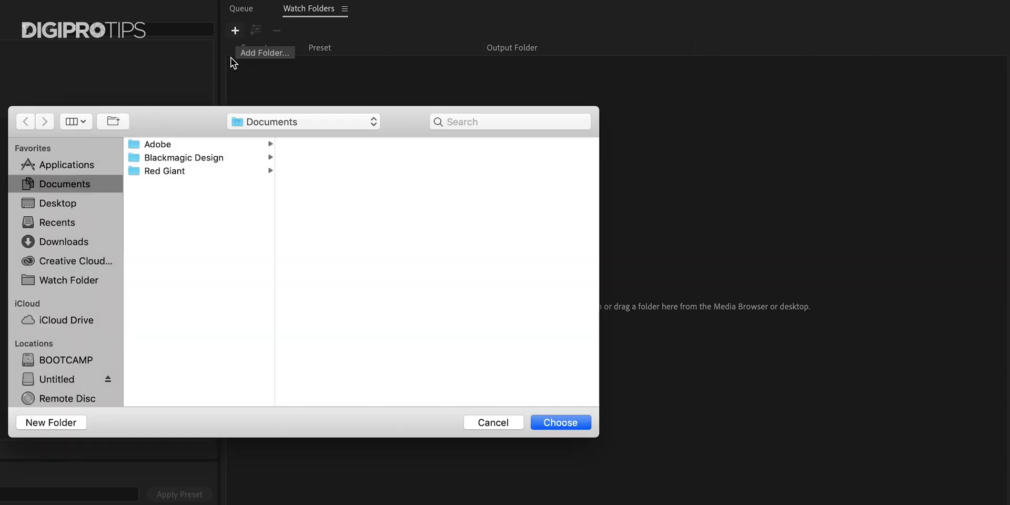
click(77, 279)
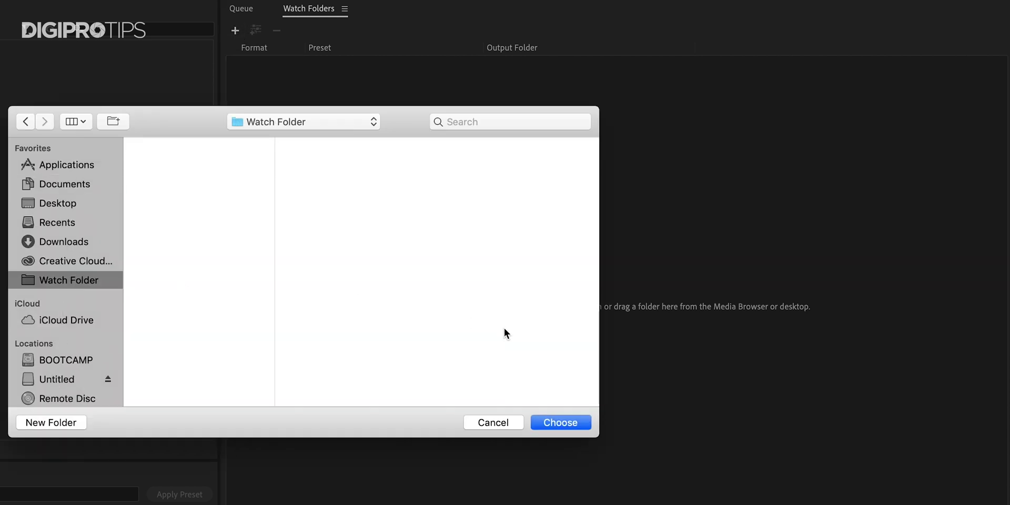
click(553, 422)
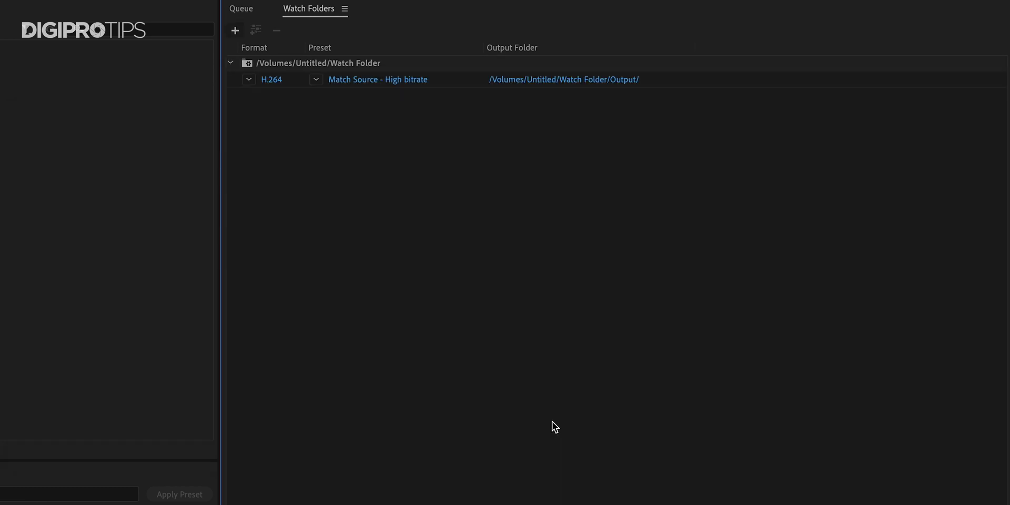
Name the preset DPT Ingest Intermediate, QuickTime format, based on Apple ProRes 422 LT
triple_click(2, 174)
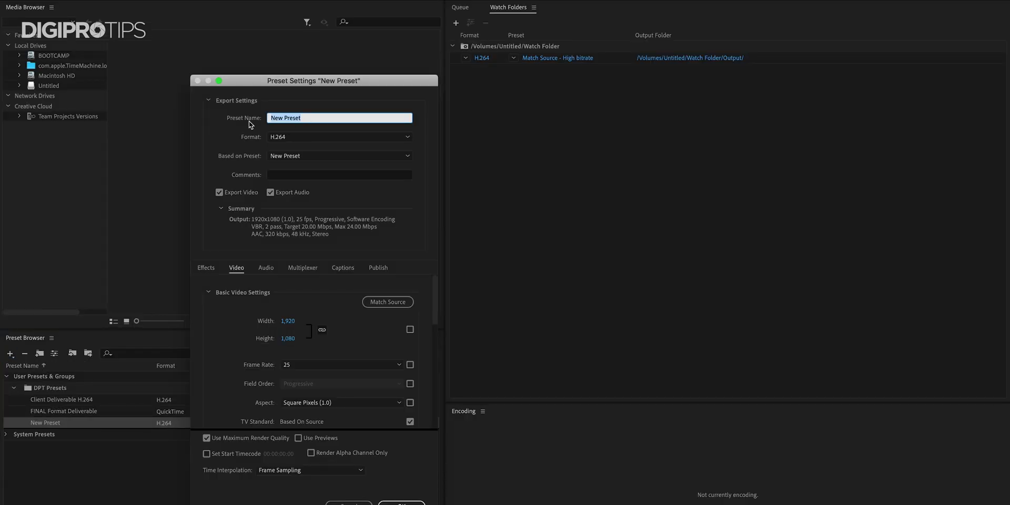
text(DPT Ingest Intermediate)
click(293, 136)
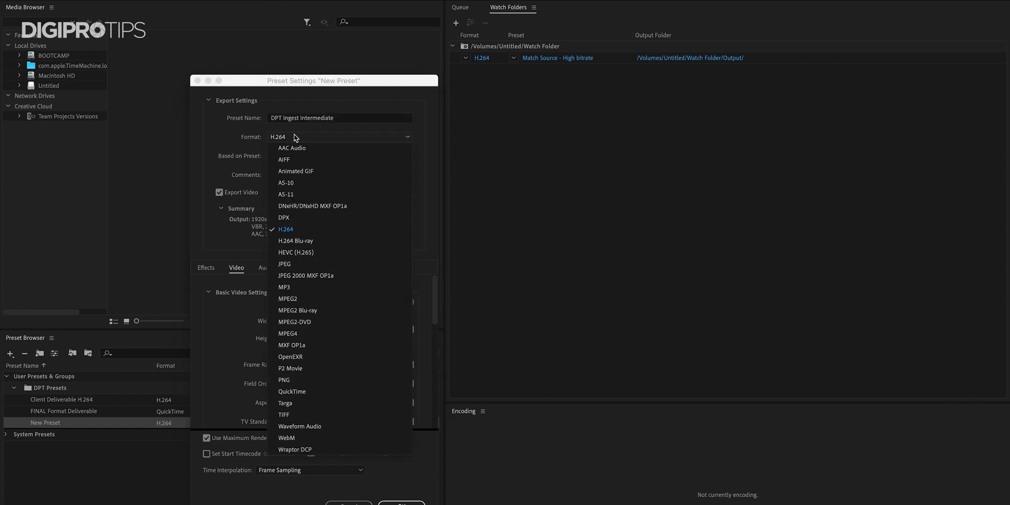
click(291, 392)
click(311, 160)
click(310, 161)
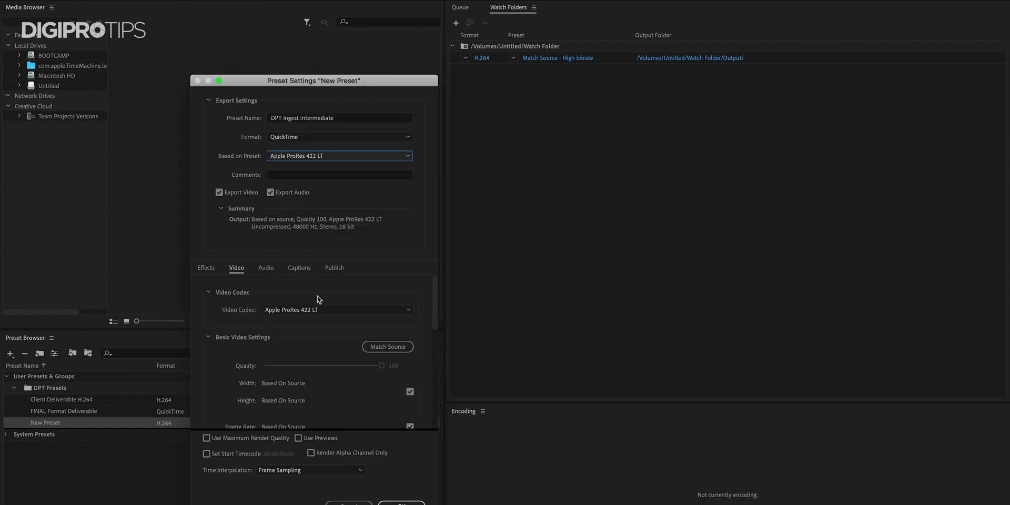
Unlink field order and aspect, enable maximum render quality, save, and assign it to the watch folder
scroll(427, 317, down, 5)
scroll(426, 317, down, 2)
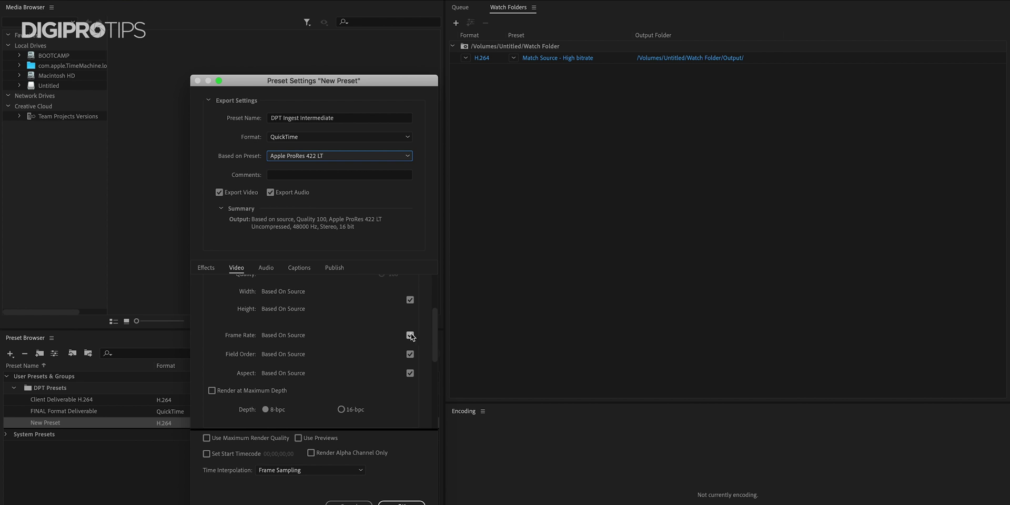
click(410, 354)
click(410, 373)
scroll(429, 388, down, 3)
click(207, 438)
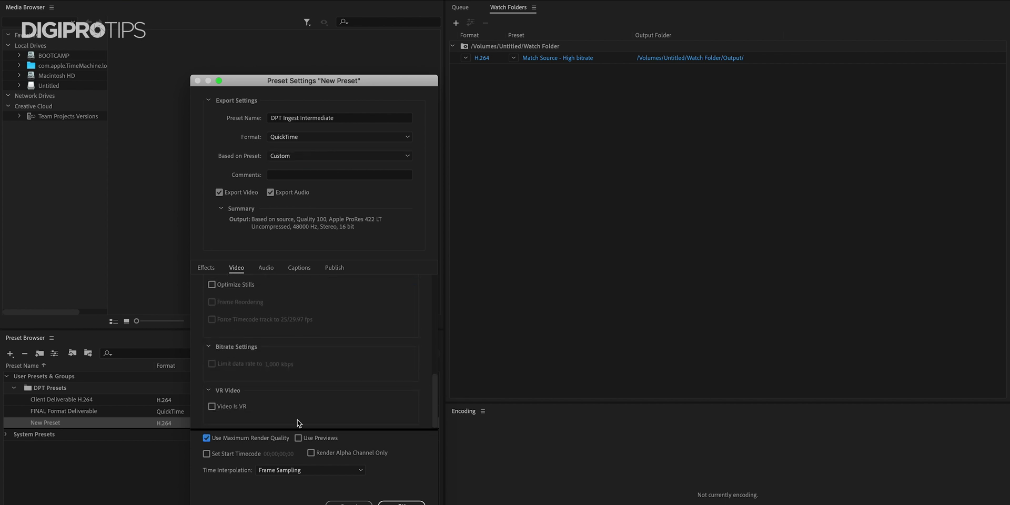
click(265, 267)
scroll(429, 339, down, 3)
click(402, 503)
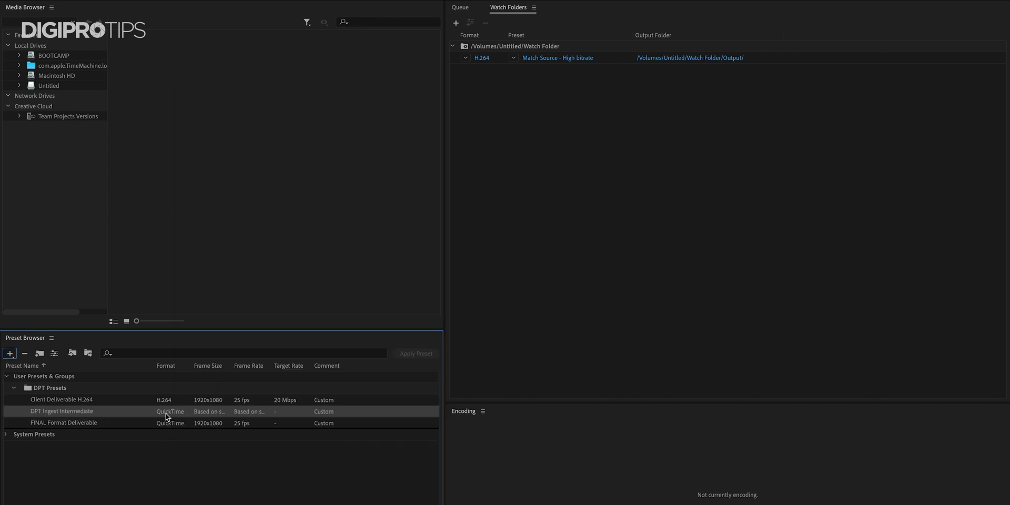
drag(61, 413, 554, 61)
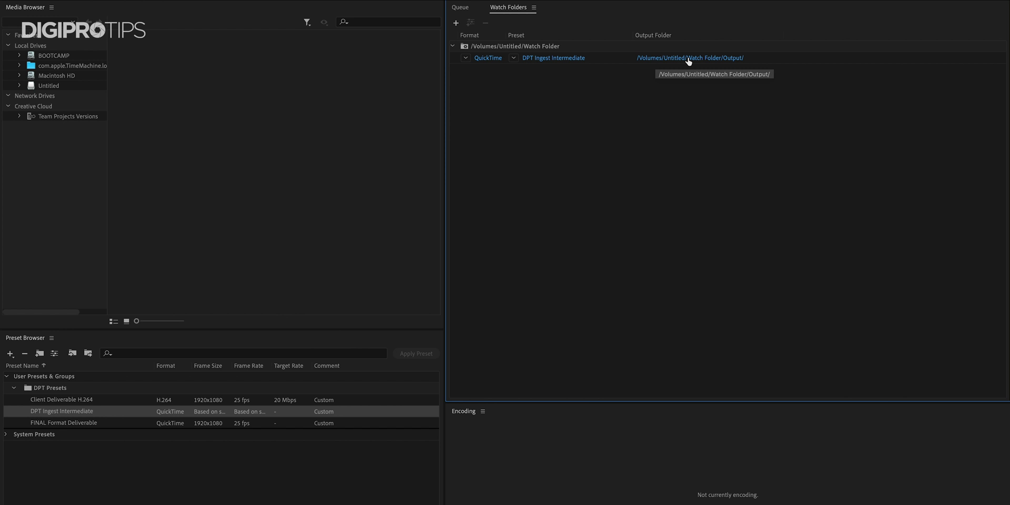
key(super+Tab)
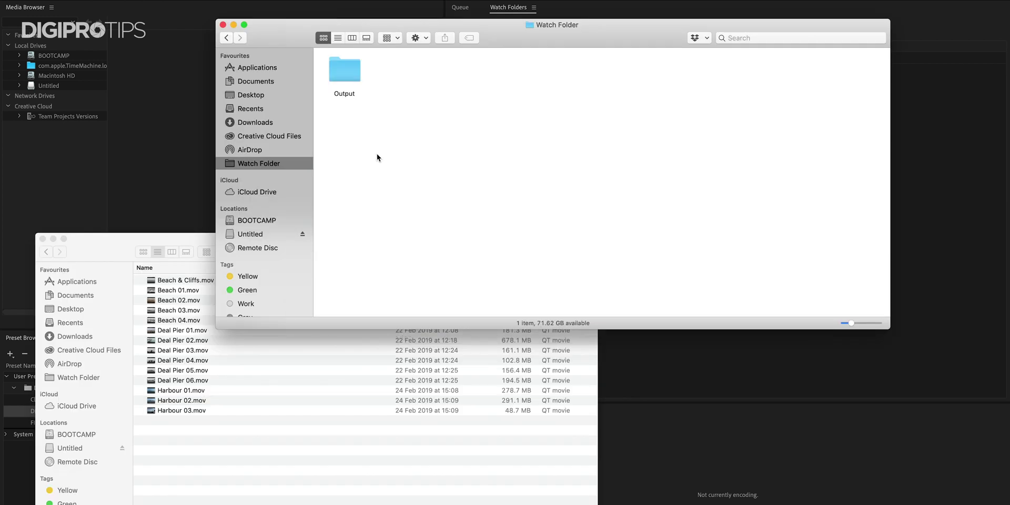
Move the five Beach clips, Beach & Cliffs through Beach 04.mov, from B-Roll into Watch Folder
click(303, 478)
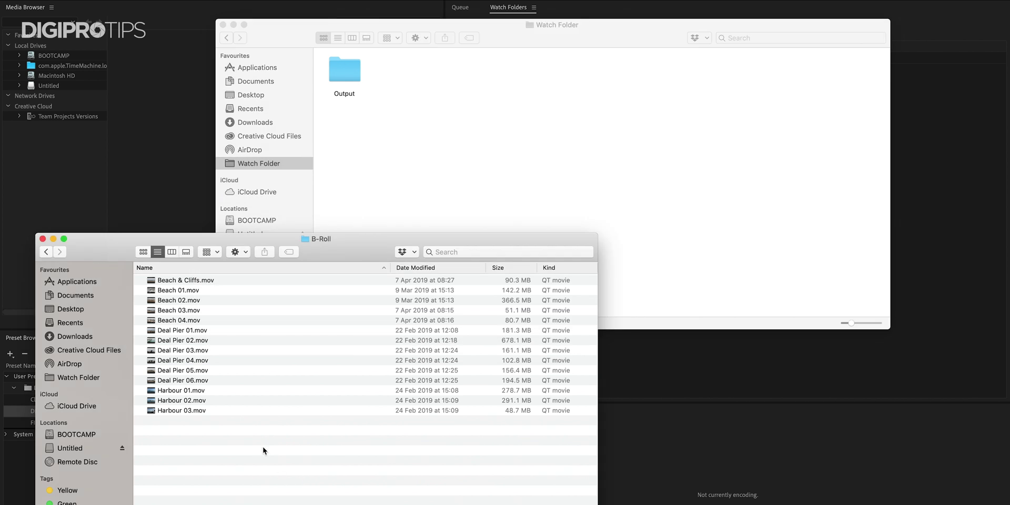
click(259, 321)
shift+click(215, 280)
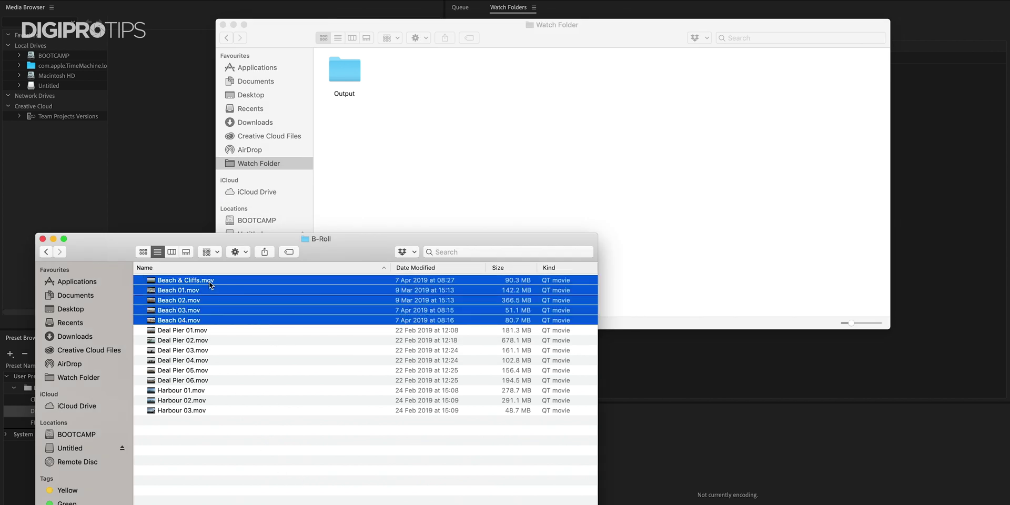
drag(179, 282, 449, 155)
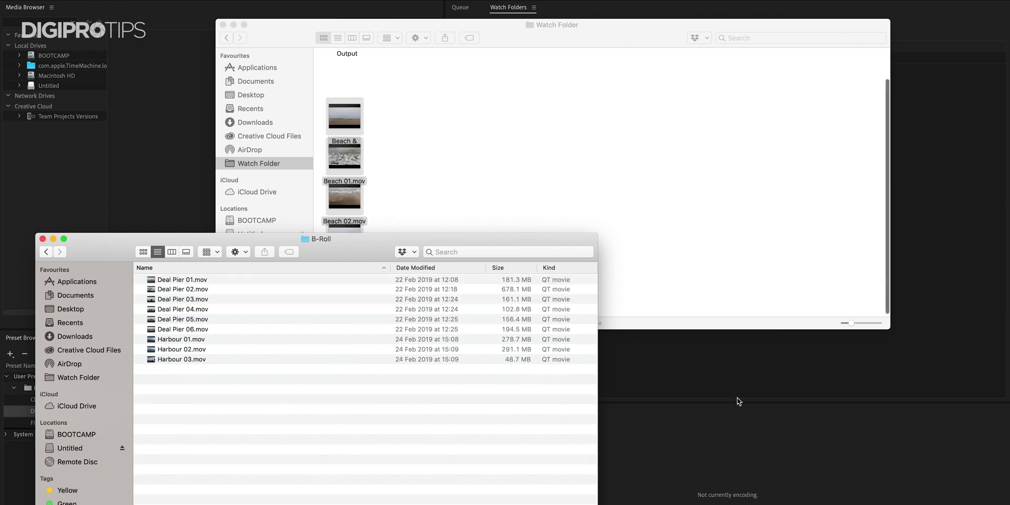
Check encoding has started in Media Encoder and open the Output folder to confirm results
click(751, 377)
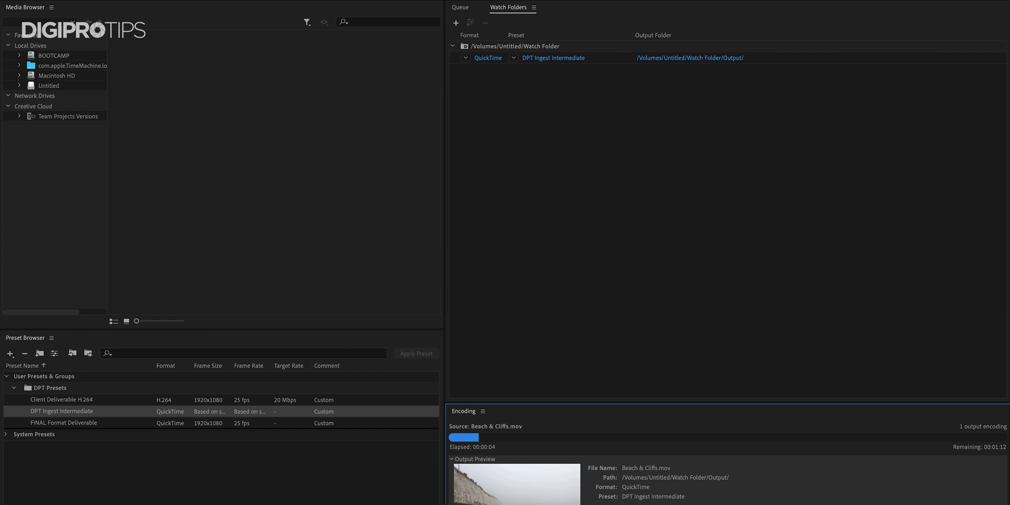
key(super+Tab)
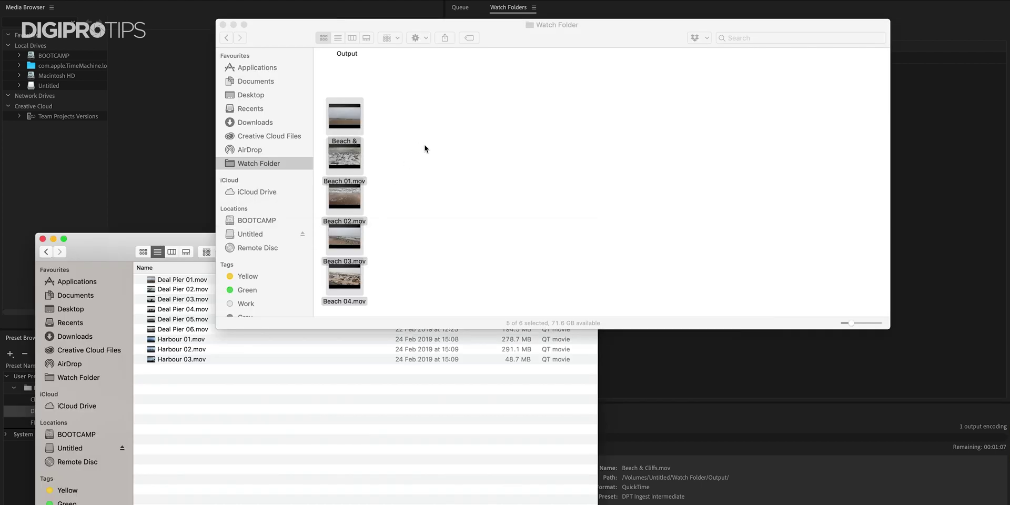
double_click(348, 67)
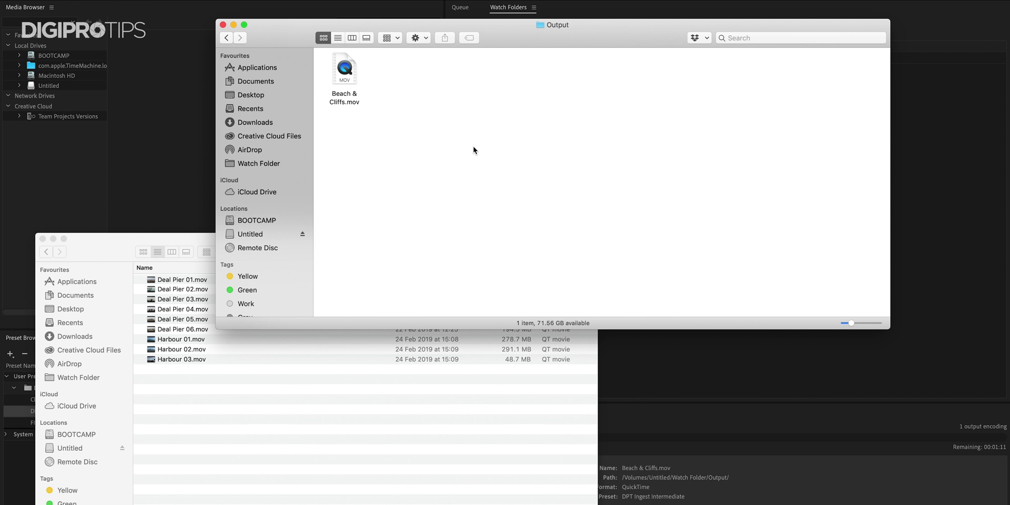
click(675, 375)
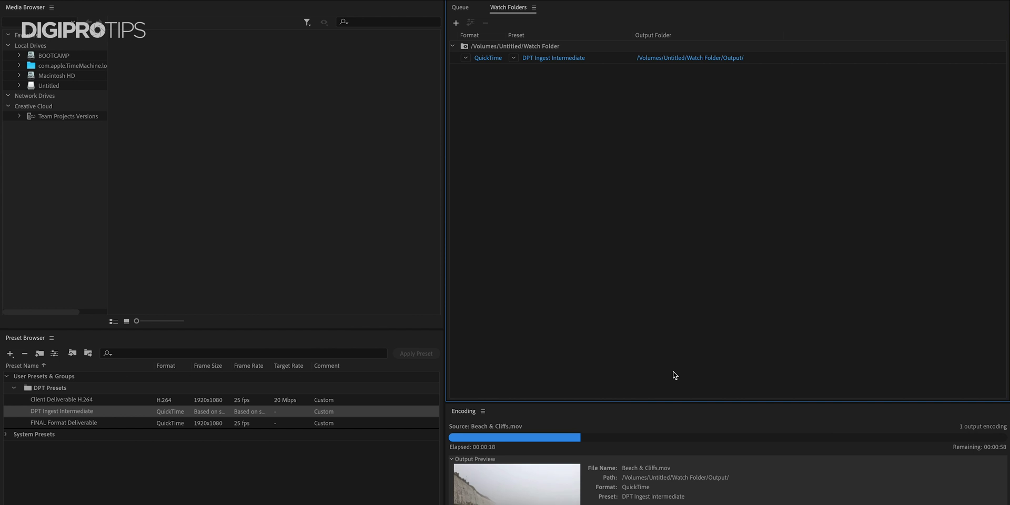